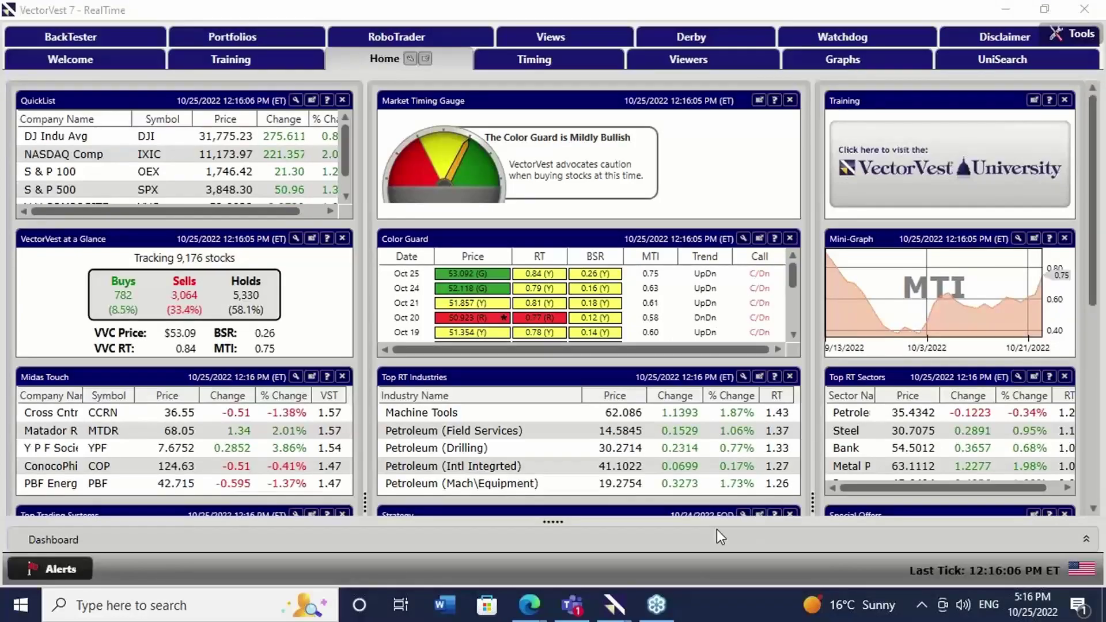
# - Bring the Market Timing graph forward, make its price panel taller than DPO, and show 3 months
pyautogui.moveTo(1032, 605)
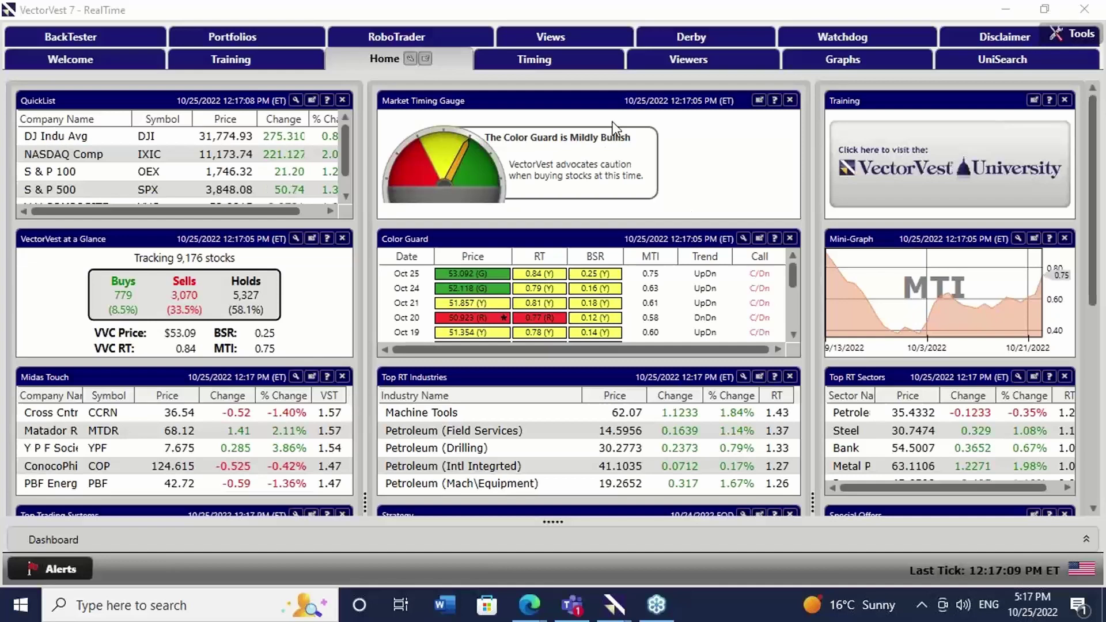
pyautogui.moveTo(612, 609)
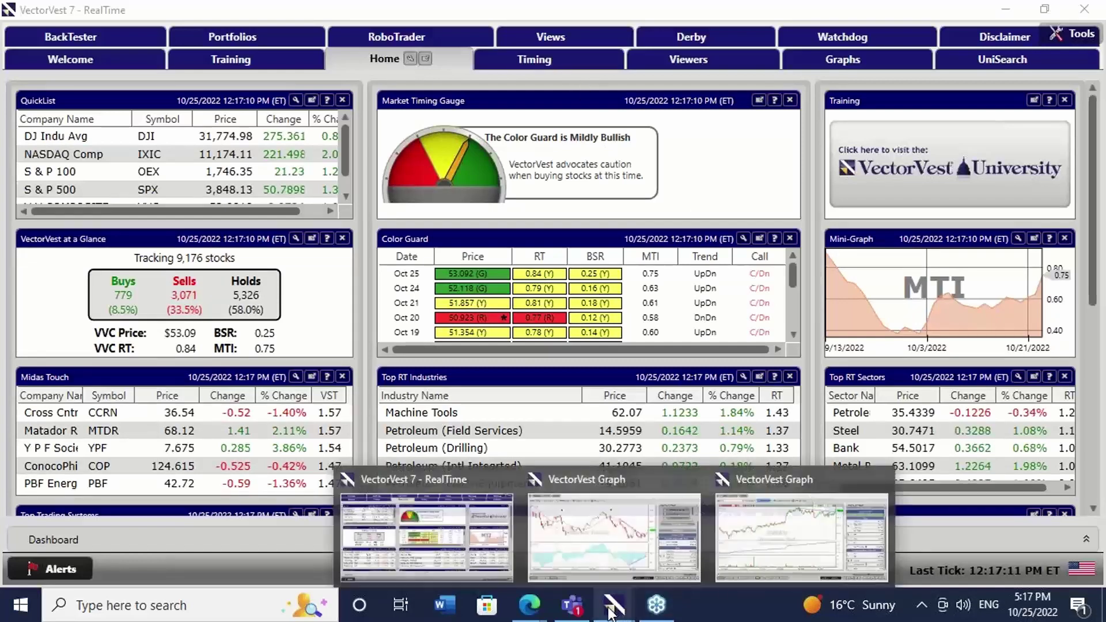
pyautogui.click(603, 546)
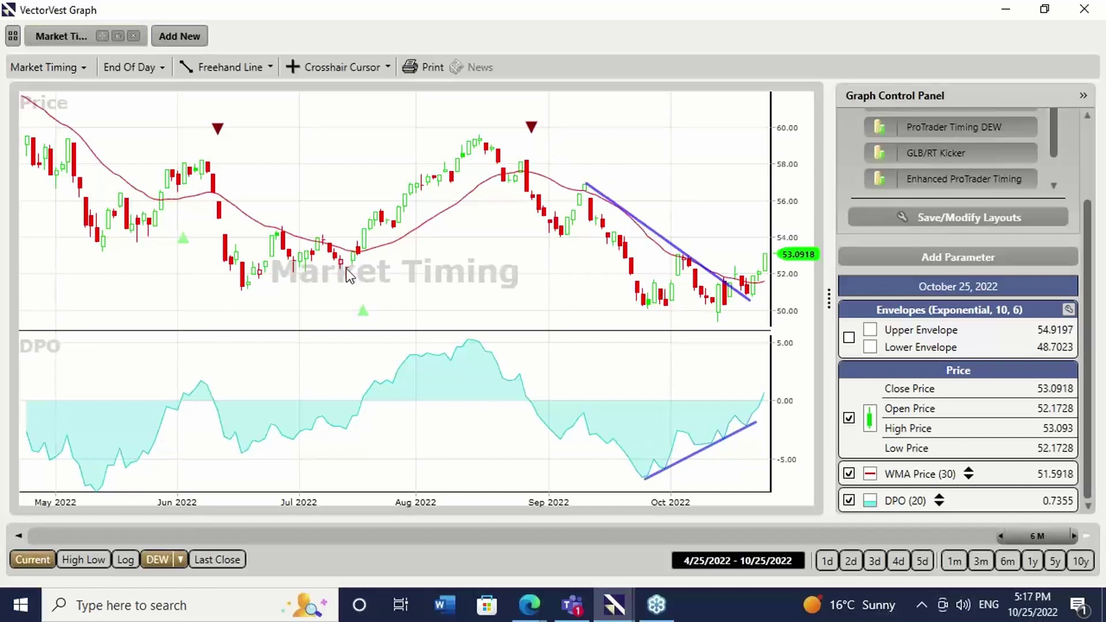
pyautogui.moveTo(377, 331); pyautogui.dragTo(397, 345)
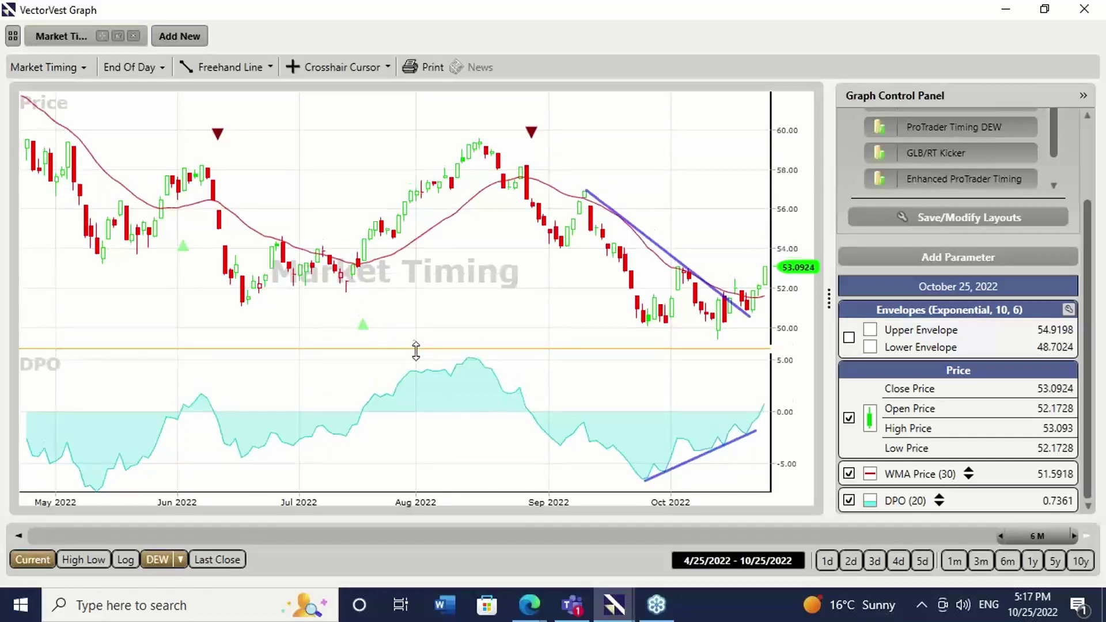
pyautogui.click(982, 563)
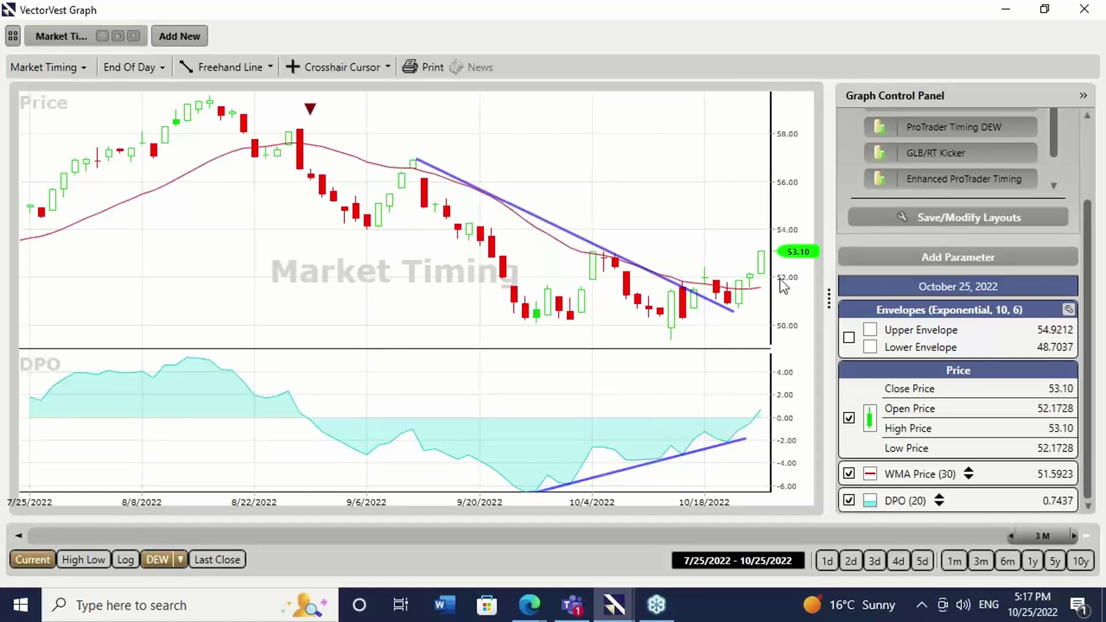
pyautogui.moveTo(762, 286)
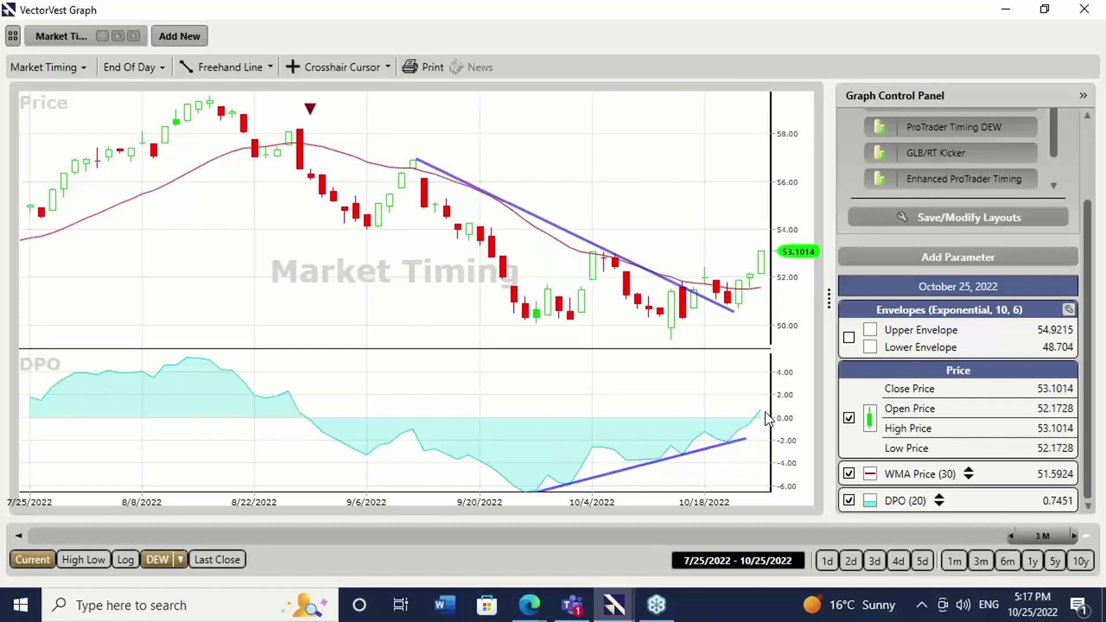
pyautogui.moveTo(763, 406)
# - Select the downward price trendline and lower the Price/DPO divider a bit further
pyautogui.click(416, 161)
pyautogui.moveTo(743, 346); pyautogui.dragTo(739, 357)
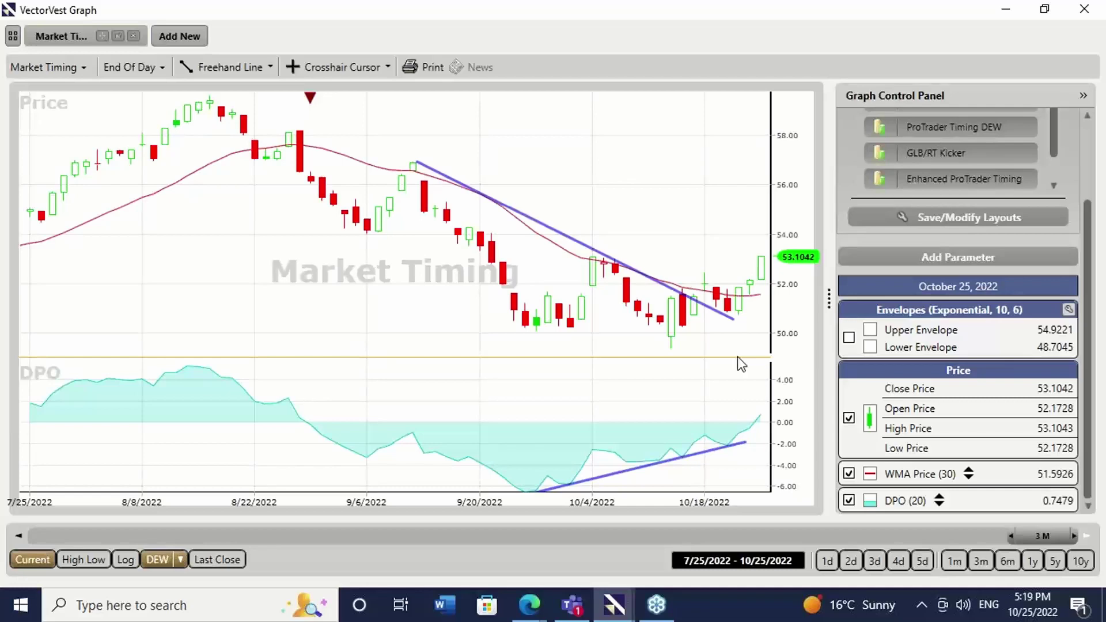
# - Switch between the open VectorVest windows to bring the main RealTime window forward
pyautogui.click(614, 606)
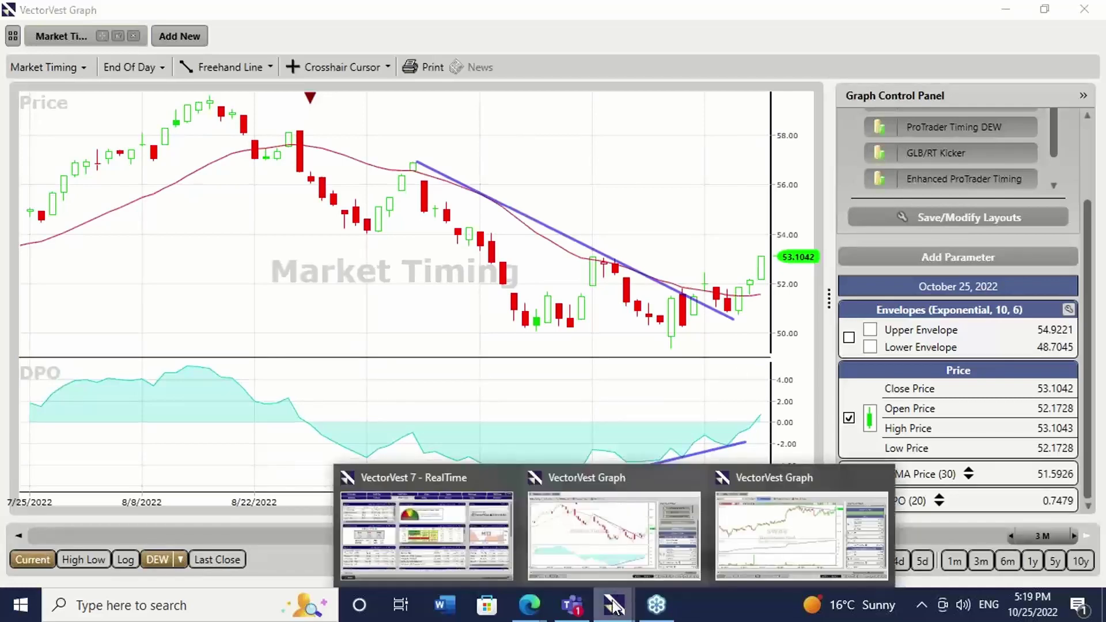
pyautogui.click(768, 538)
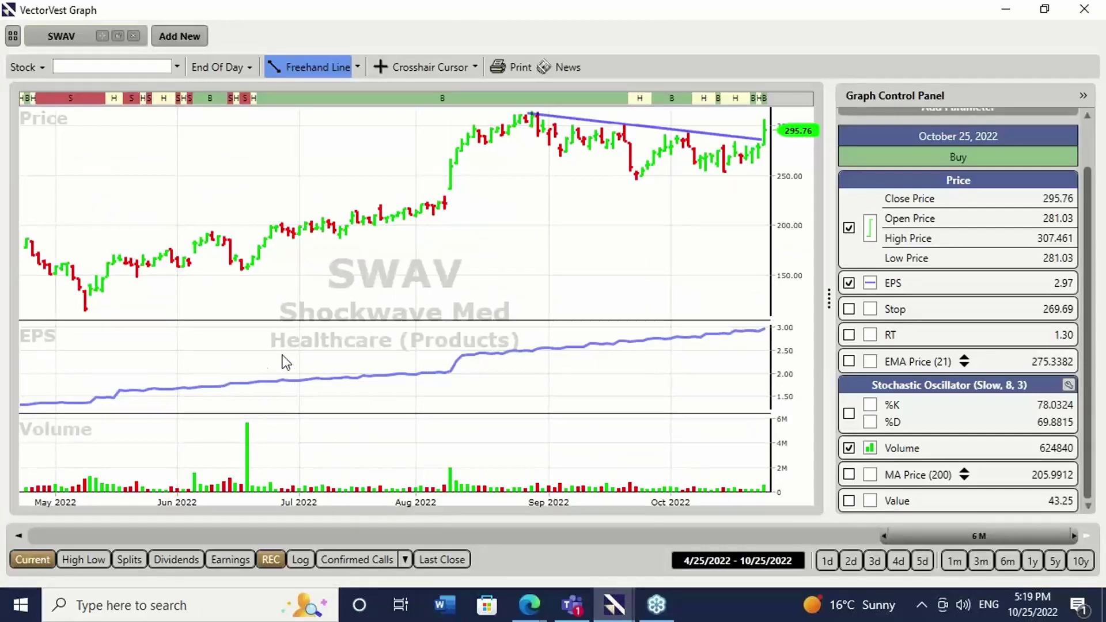
pyautogui.click(614, 605)
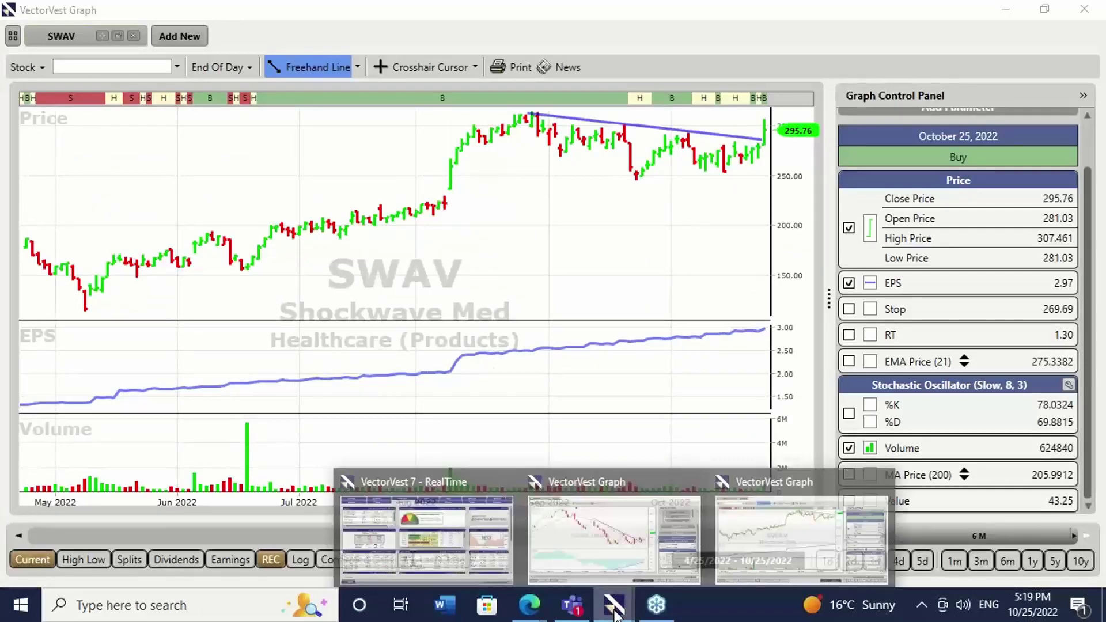
pyautogui.click(441, 540)
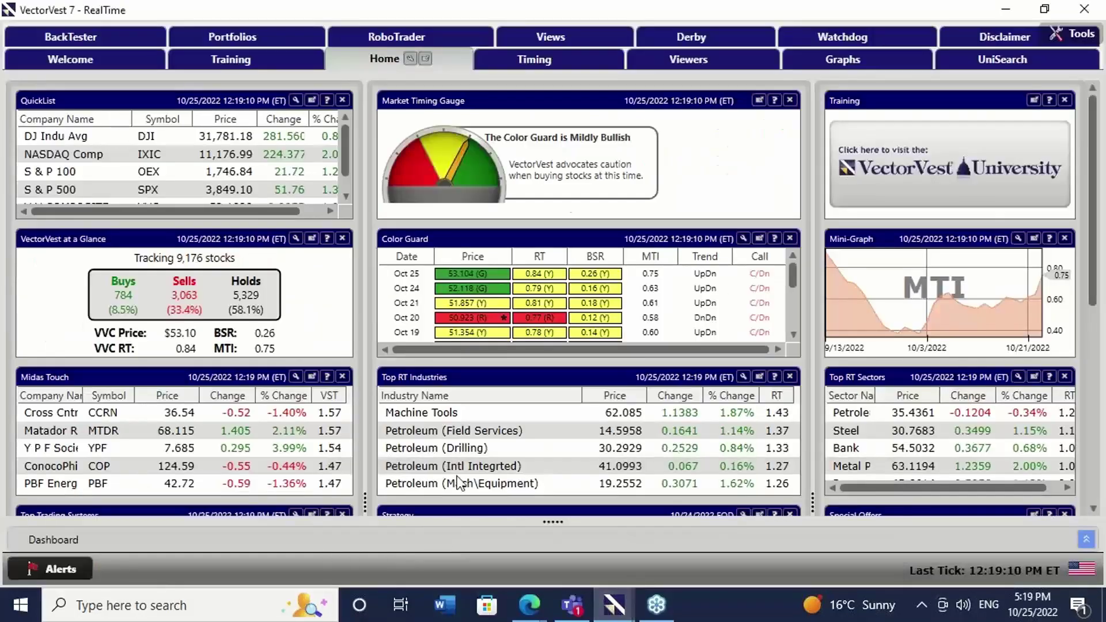
# - Open the Stock Viewer for SWAV and scroll through all its data columns
pyautogui.click(690, 57)
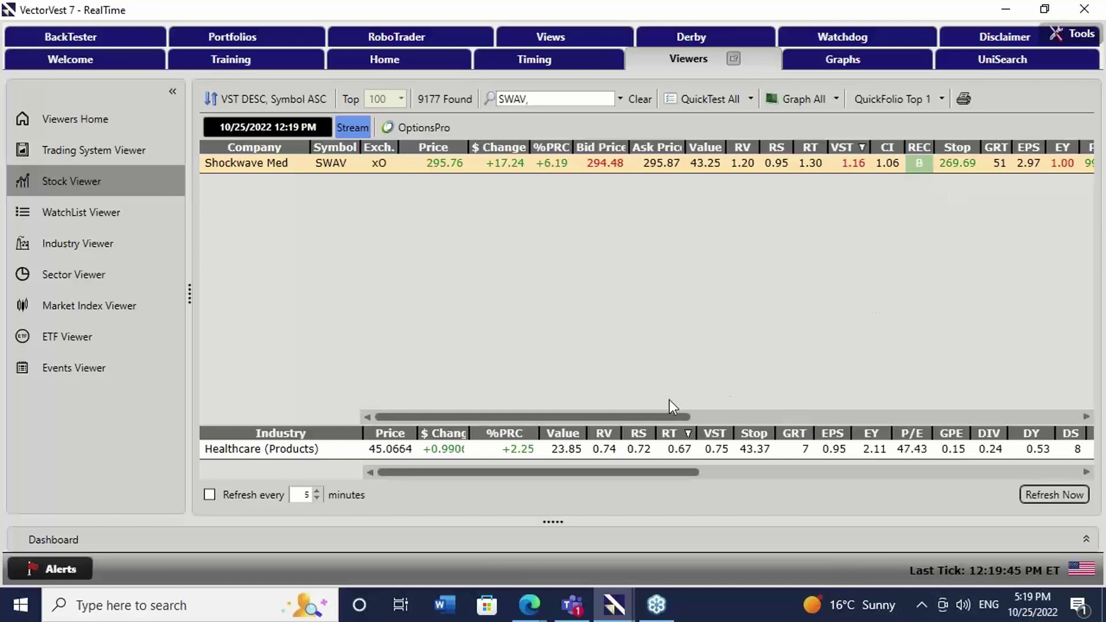
pyautogui.moveTo(652, 417); pyautogui.dragTo(760, 430)
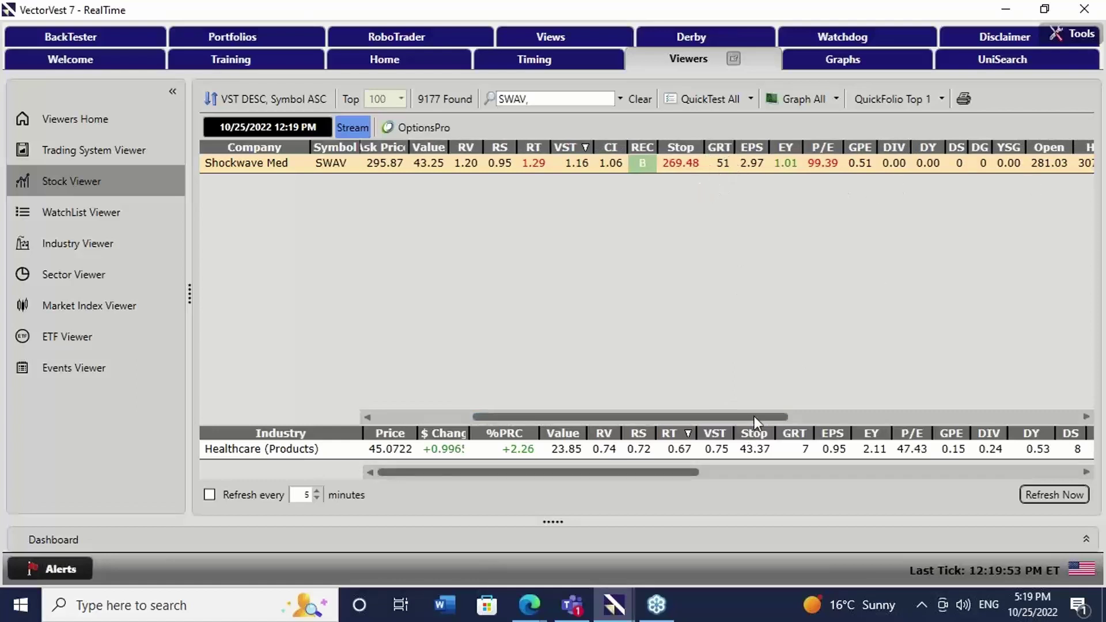
pyautogui.moveTo(696, 421); pyautogui.dragTo(918, 413)
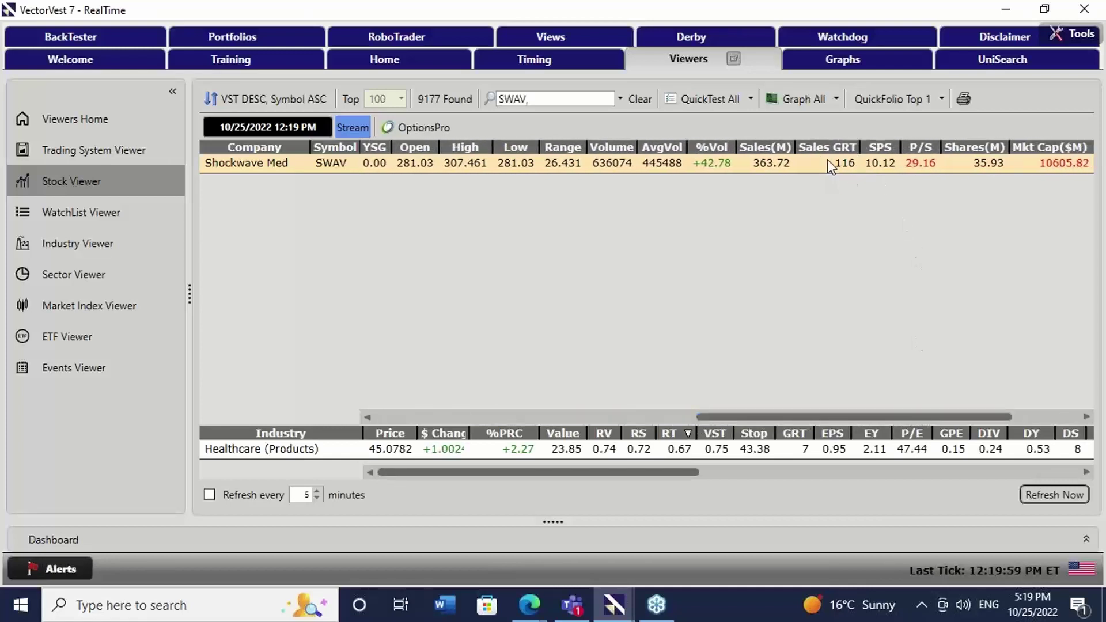
pyautogui.moveTo(838, 417); pyautogui.dragTo(496, 417)
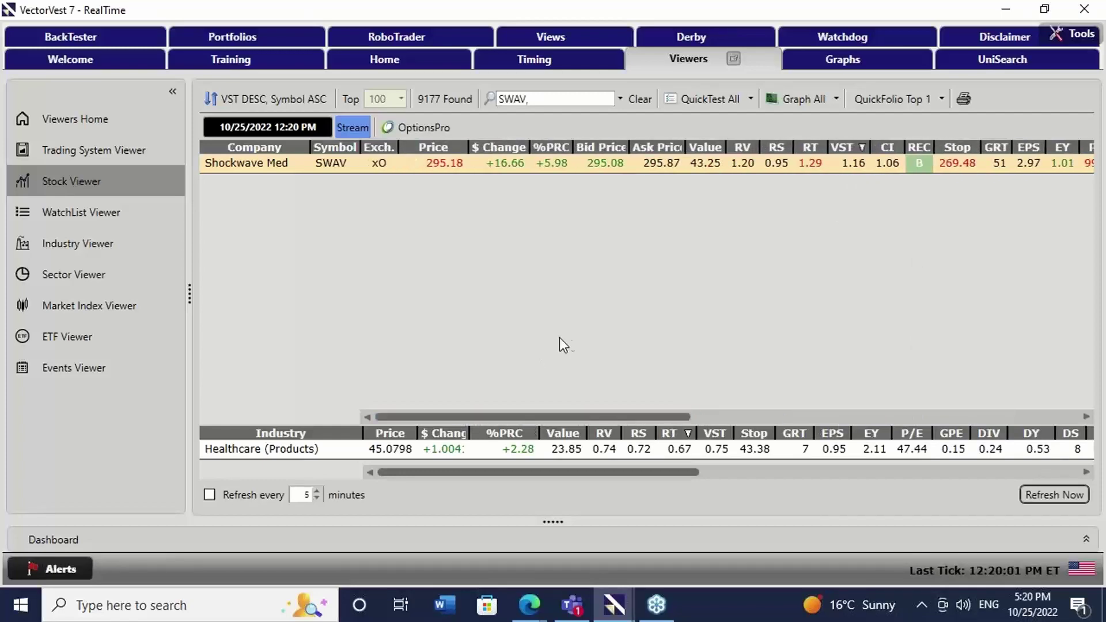
# - Switch back to the SWAV VectorVest Graph window from the taskbar
pyautogui.click(614, 605)
pyautogui.click(779, 534)
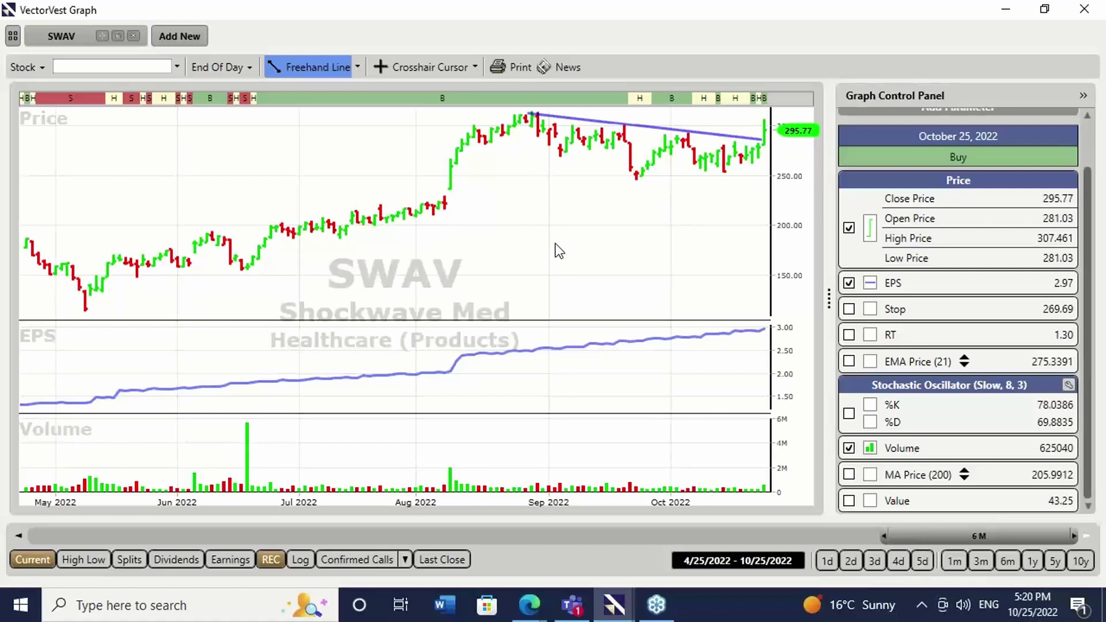
# - Draw a rising freehand trendline from SWAV's early-August low to late October
pyautogui.click(357, 67)
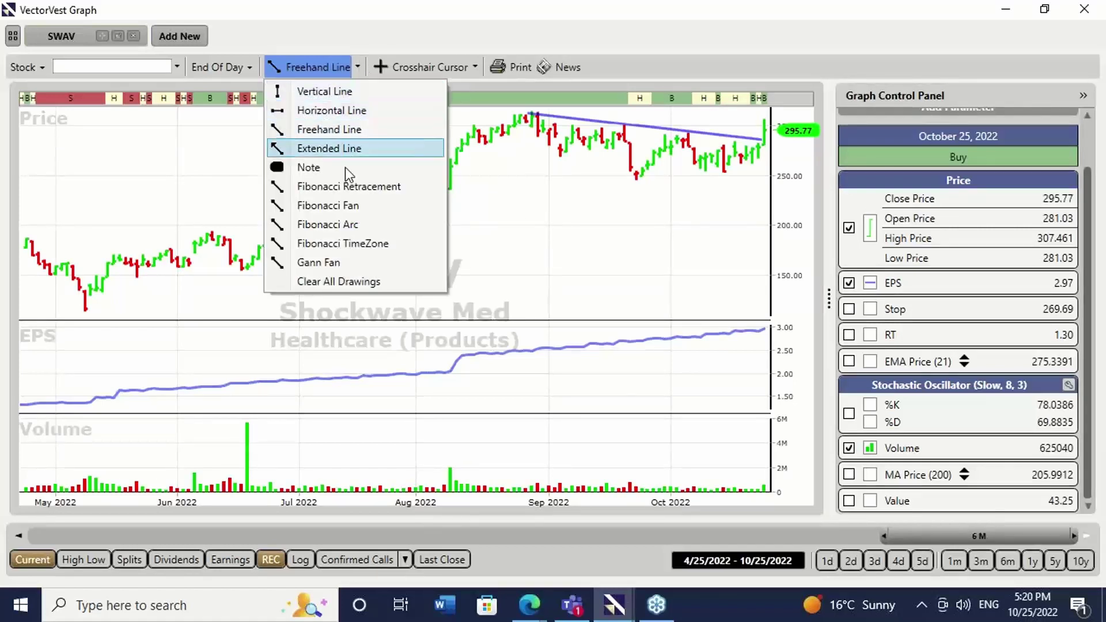
pyautogui.click(558, 215)
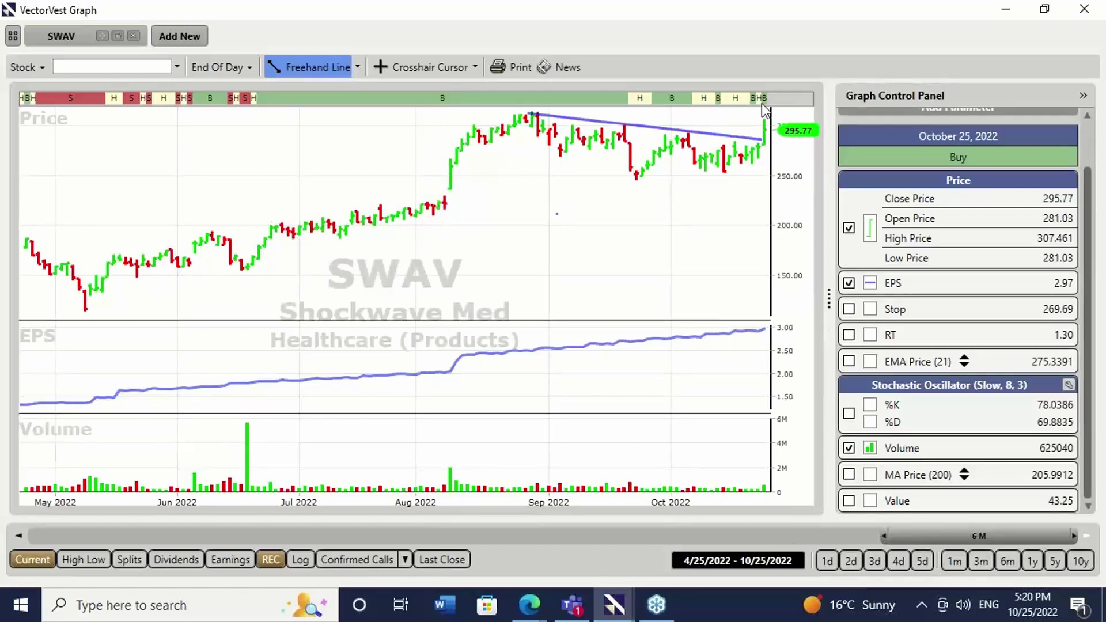
pyautogui.click(684, 137)
pyautogui.click(357, 67)
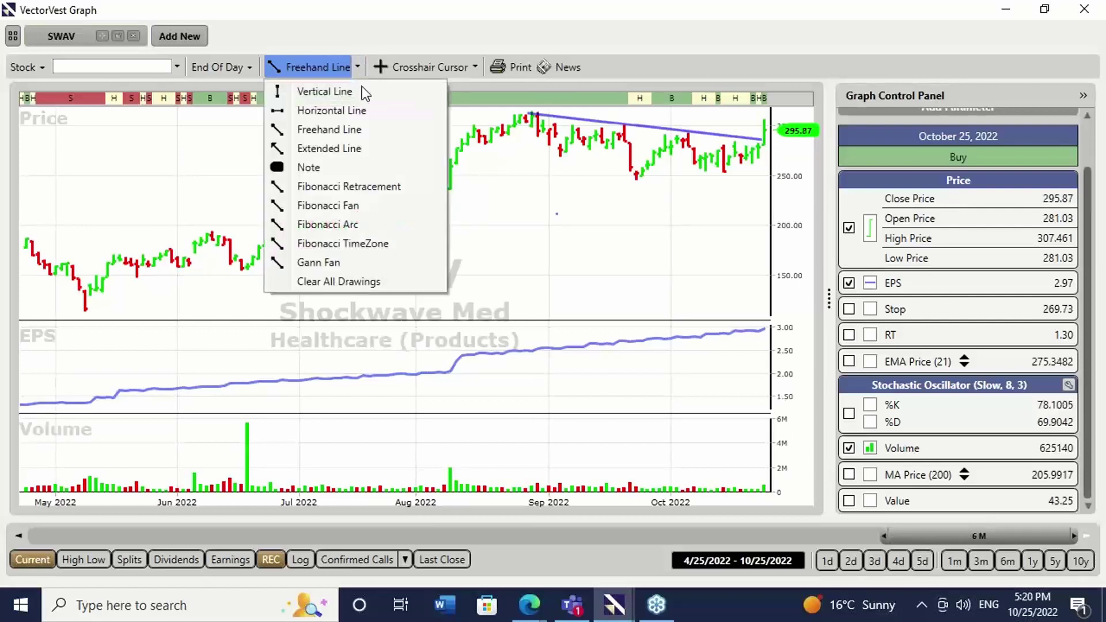
pyautogui.click(326, 127)
pyautogui.moveTo(434, 217)
pyautogui.mouseDown()
pyautogui.moveTo(662, 198)
pyautogui.moveTo(766, 165)
pyautogui.mouseUp()
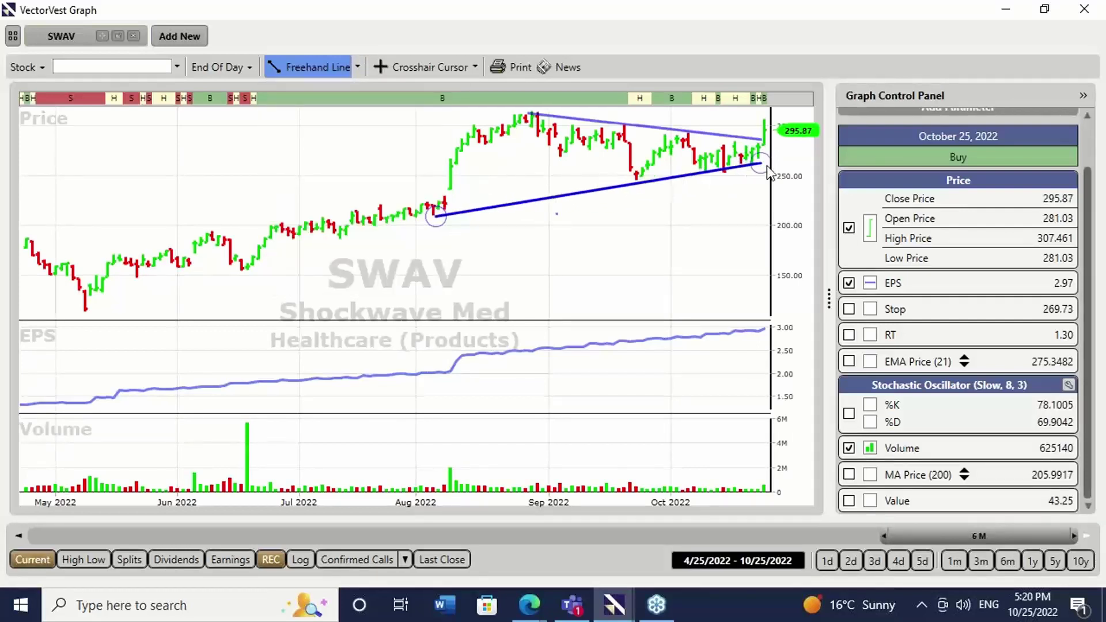
pyautogui.moveTo(436, 216); pyautogui.dragTo(445, 207)
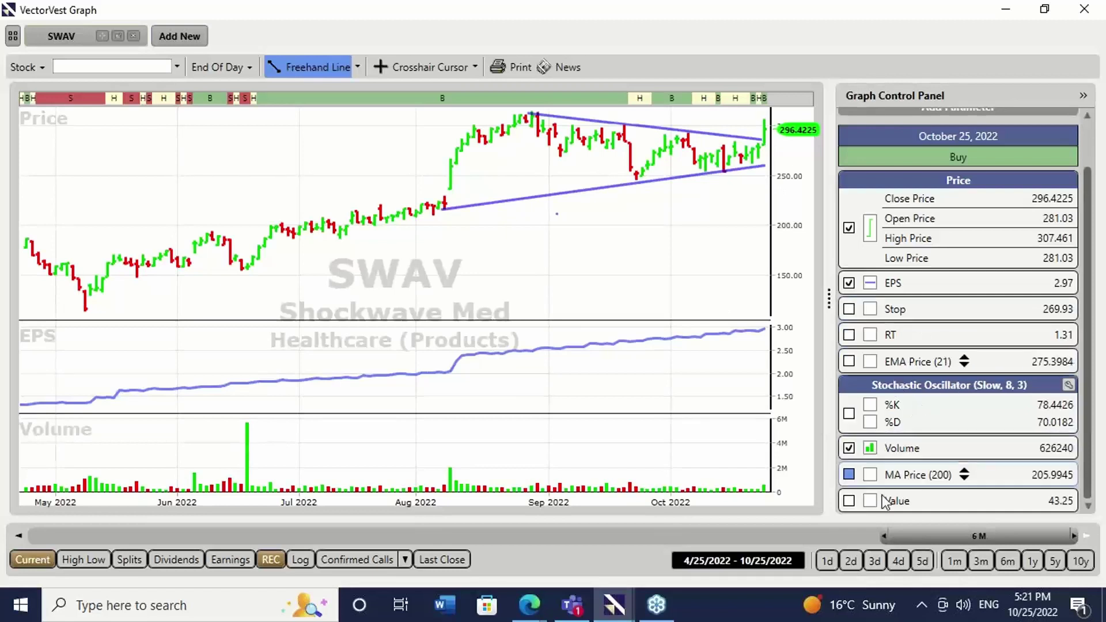
# - Draw vertical freehand flagpole lines at early August 2022 and down to the May low
pyautogui.click(848, 500)
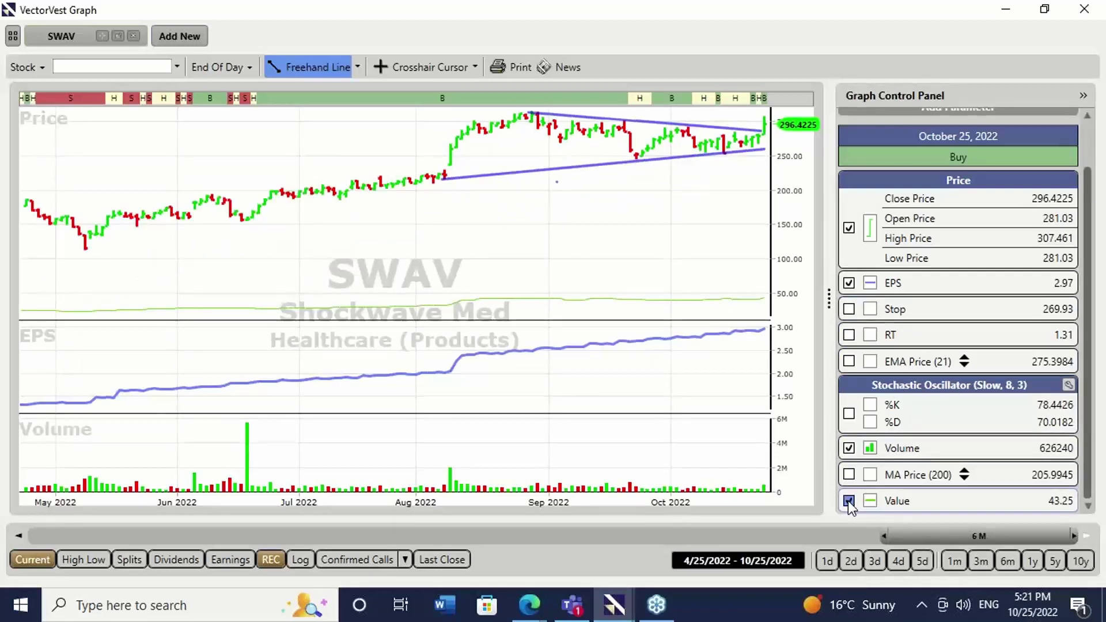
pyautogui.click(849, 502)
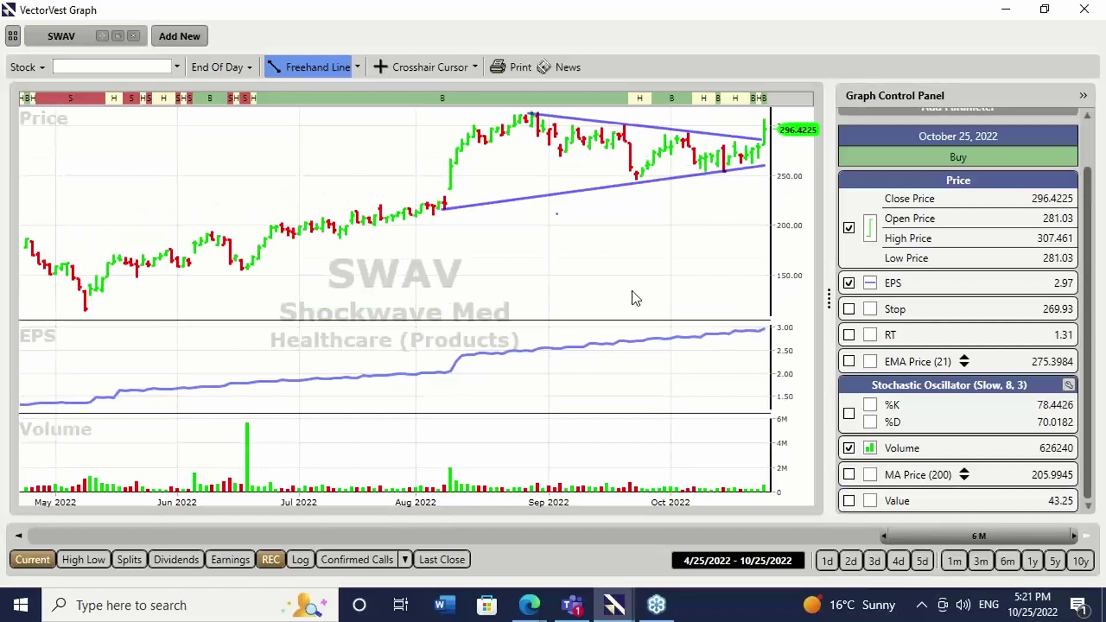
pyautogui.click(357, 60)
pyautogui.click(365, 122)
pyautogui.moveTo(418, 114); pyautogui.dragTo(420, 204)
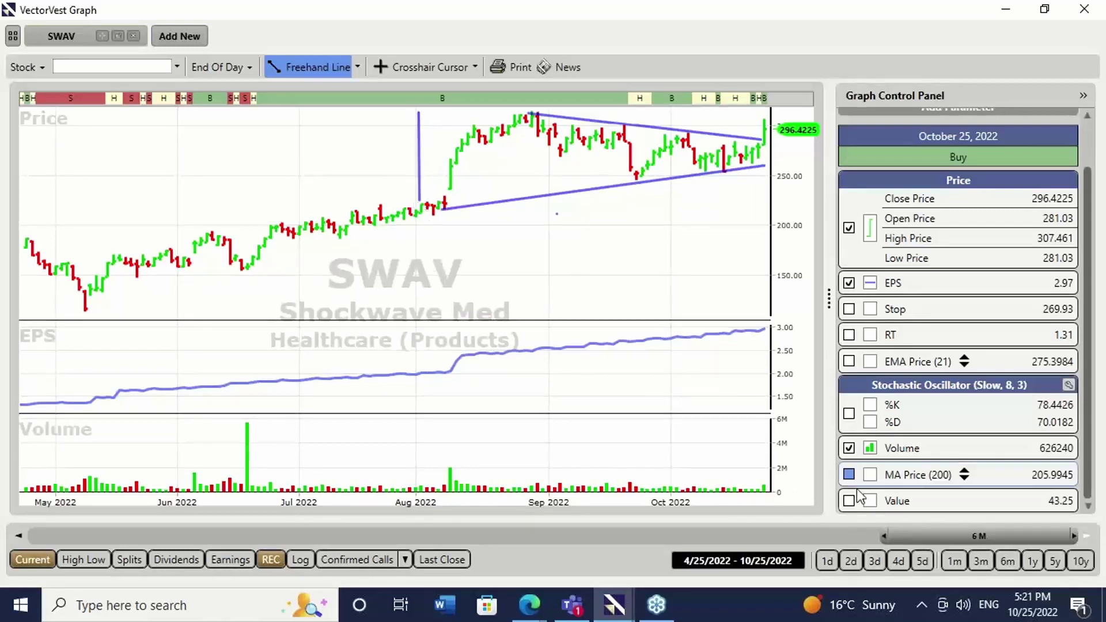
pyautogui.moveTo(888, 537); pyautogui.dragTo(839, 537)
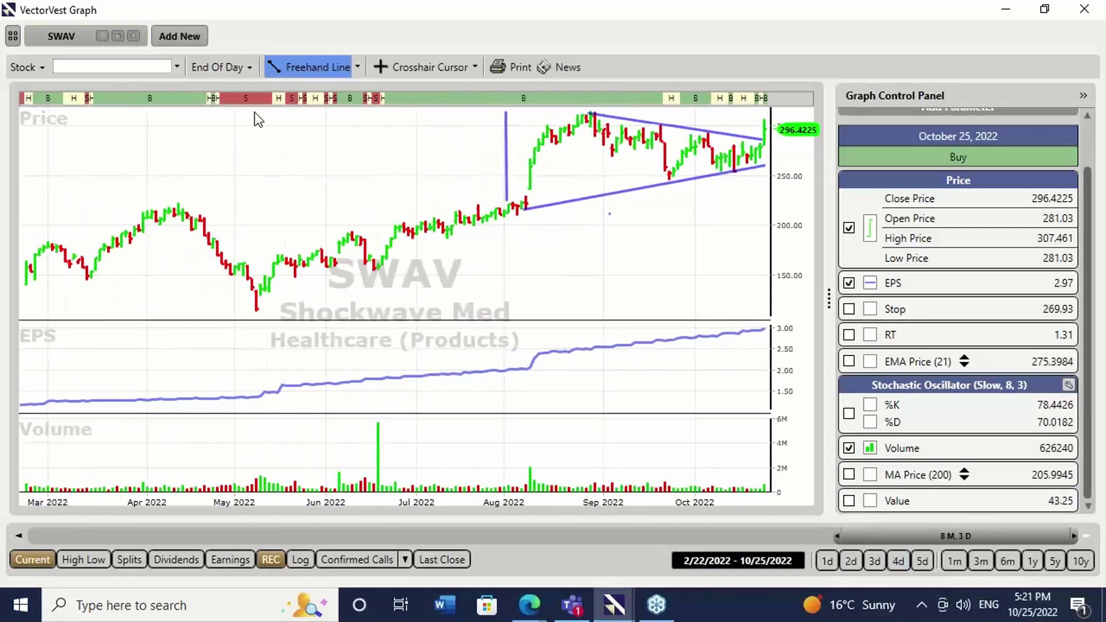
pyautogui.moveTo(253, 112); pyautogui.dragTo(264, 308)
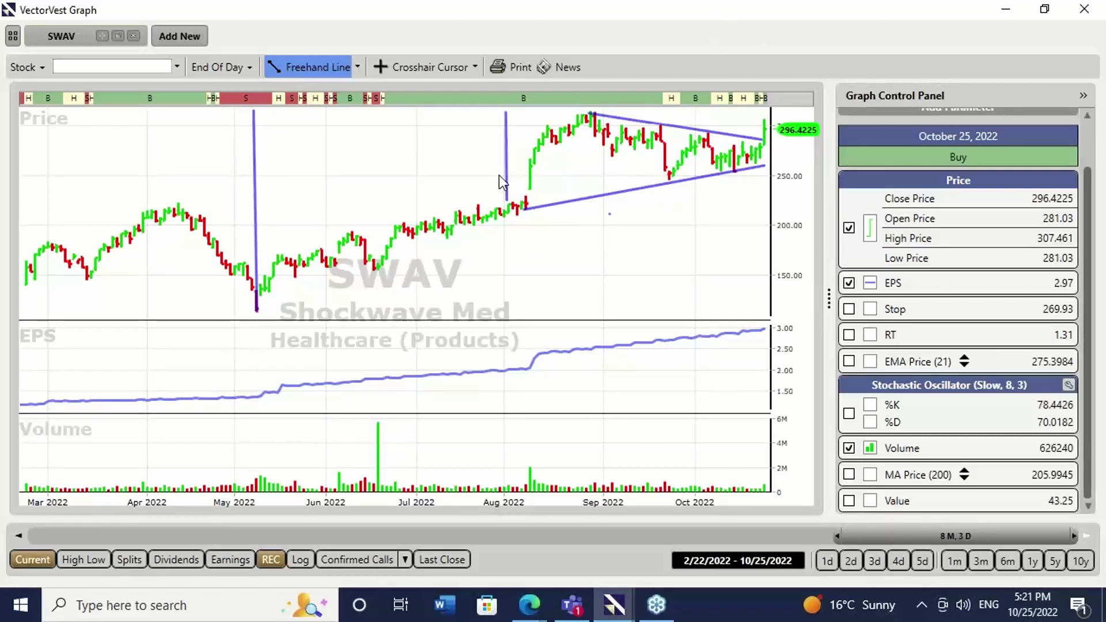
# - Fine-tune the top end of the August vertical line and deselect the drawings
pyautogui.click(507, 202)
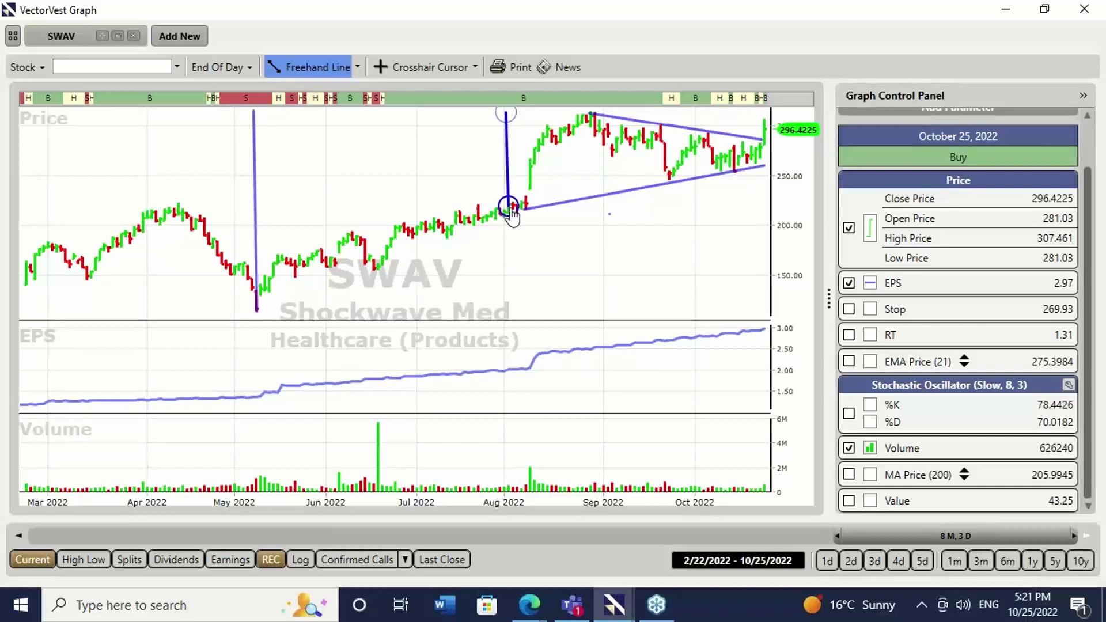
pyautogui.click(595, 272)
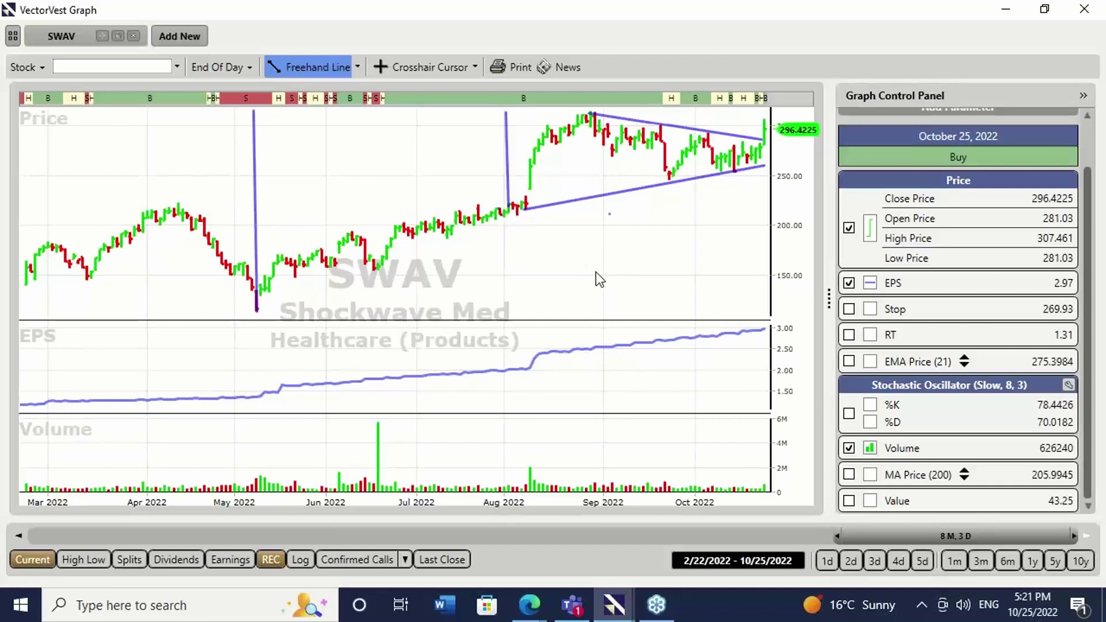
pyautogui.click(508, 118)
pyautogui.moveTo(508, 119); pyautogui.dragTo(507, 116)
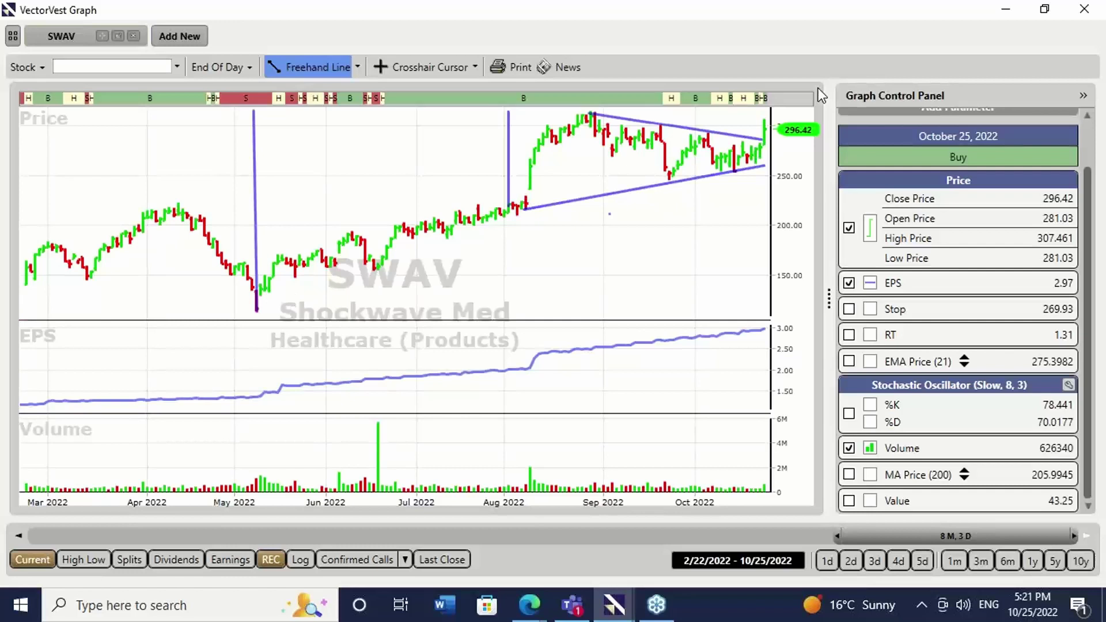
pyautogui.click(634, 189)
pyautogui.click(426, 303)
# - Close the SWAV graph window and return to VectorVest's Home tab
pyautogui.click(1088, 15)
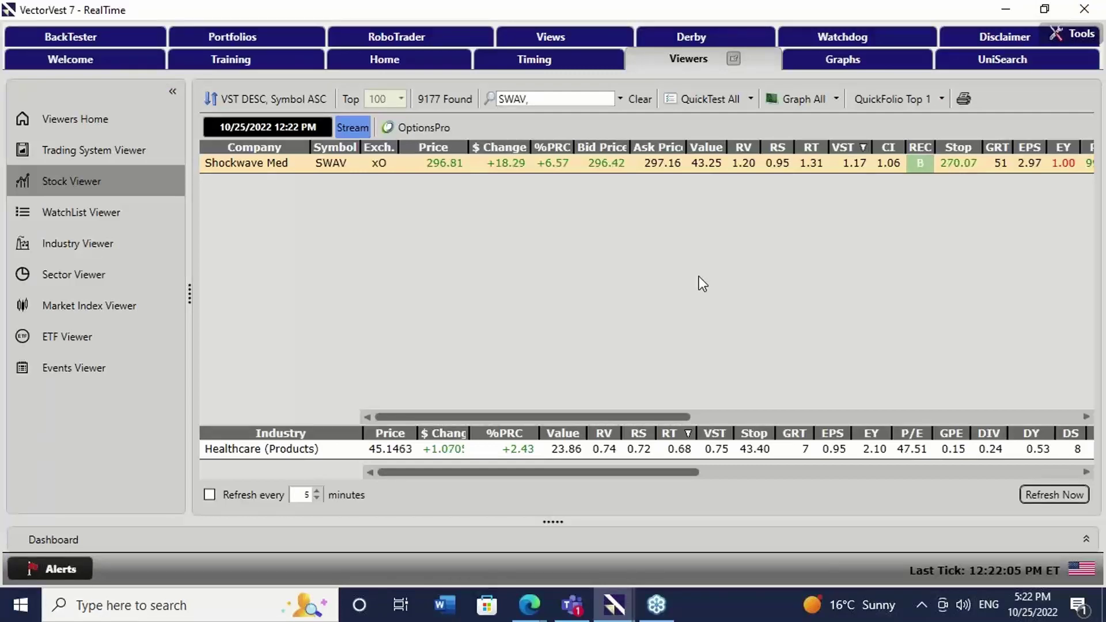
pyautogui.click(393, 61)
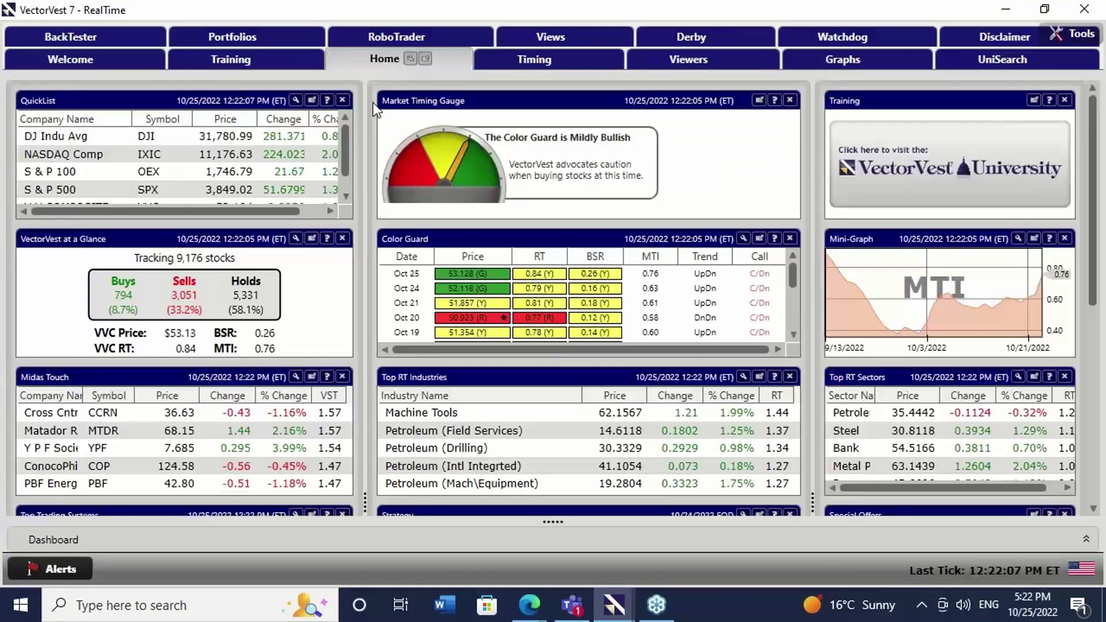
# - Open the S&P 500 graph from QuickList, maximize it, hide EPS and Volume, and show 3m
pyautogui.rightClick(202, 189)
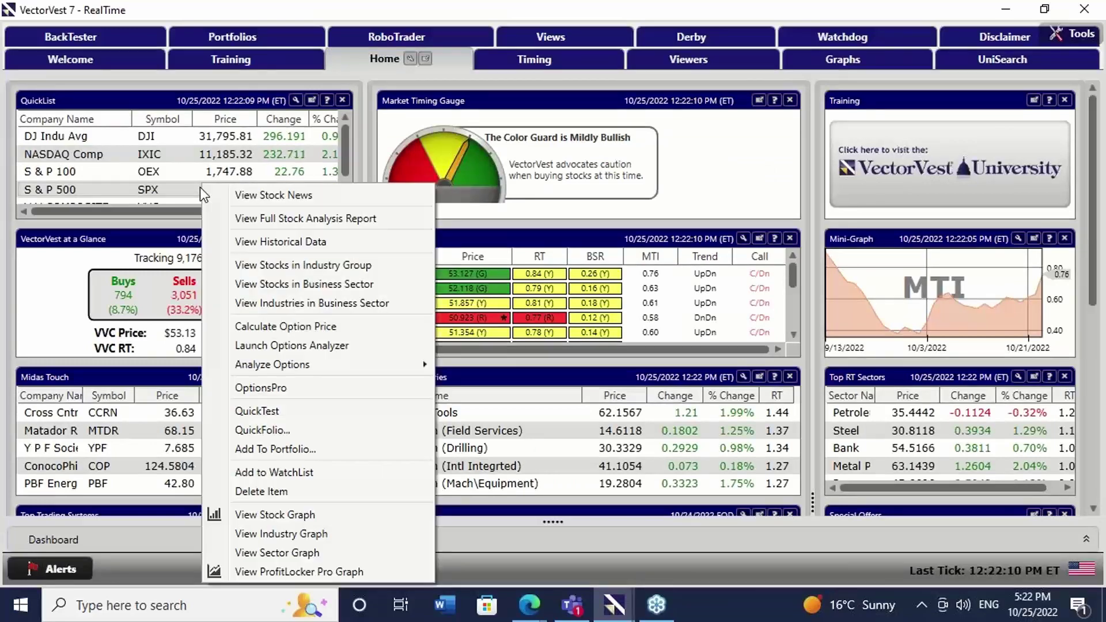
pyautogui.click(272, 514)
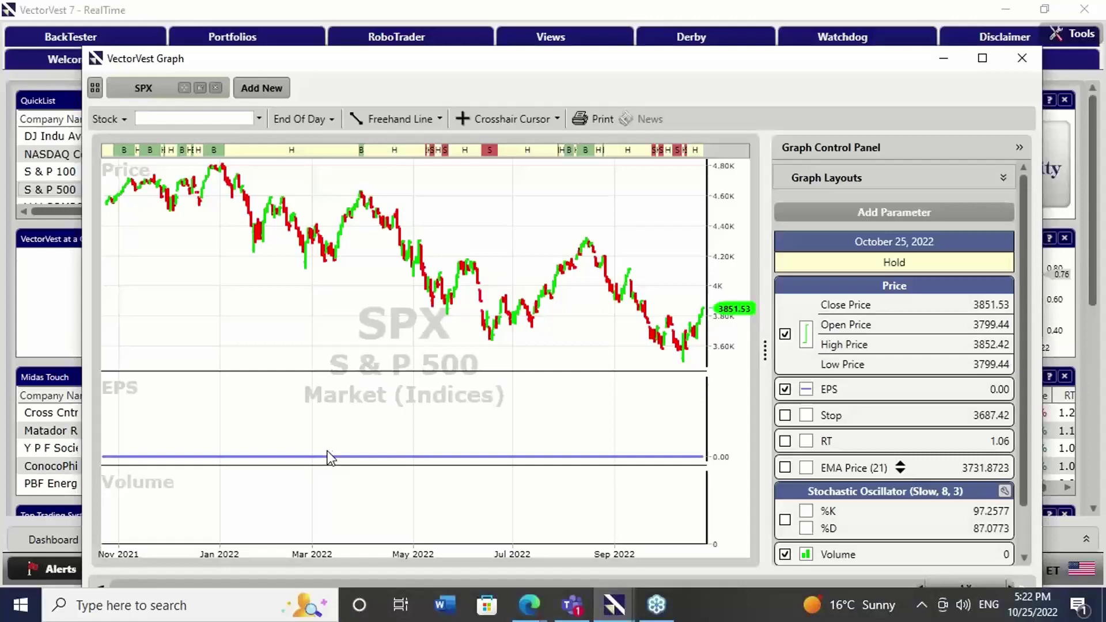
pyautogui.click(982, 58)
pyautogui.click(850, 338)
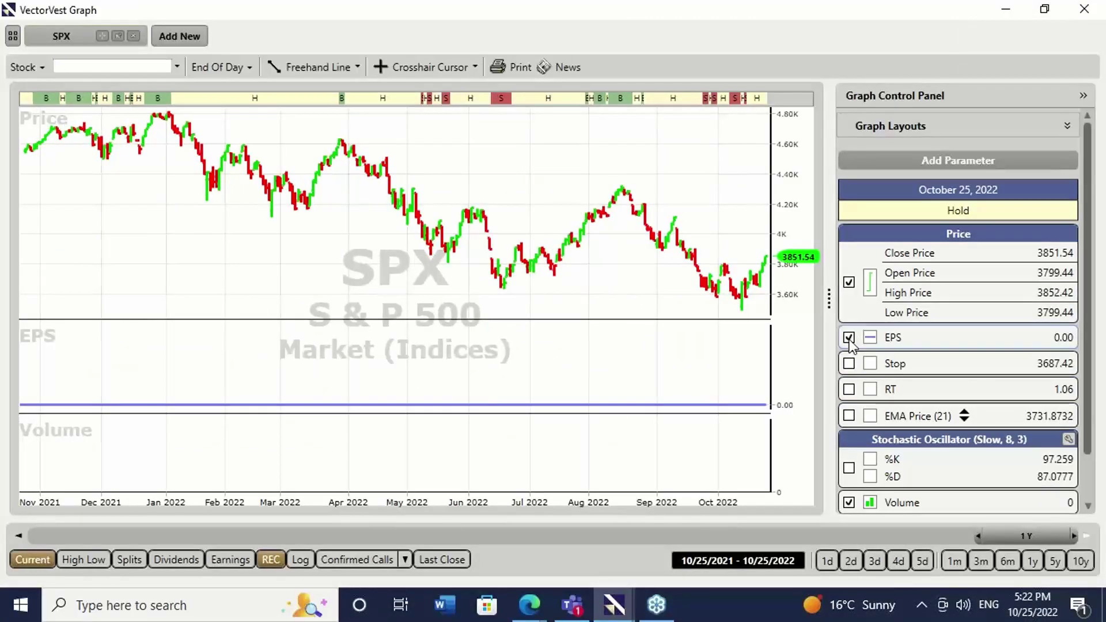
pyautogui.click(850, 503)
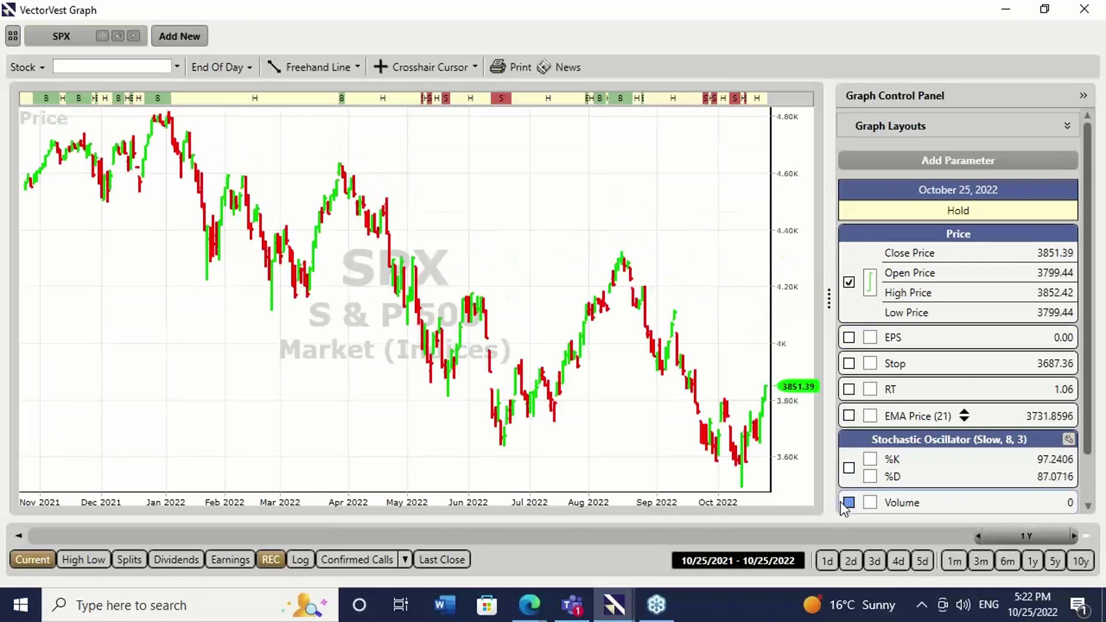
pyautogui.click(981, 561)
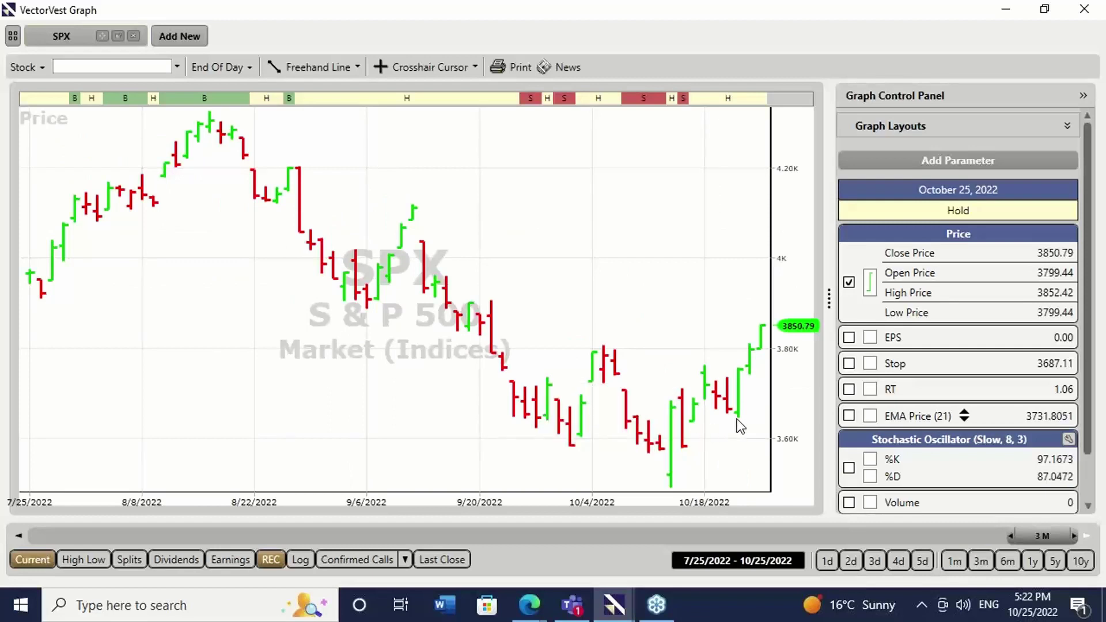
pyautogui.moveTo(737, 417)
pyautogui.moveTo(748, 396)
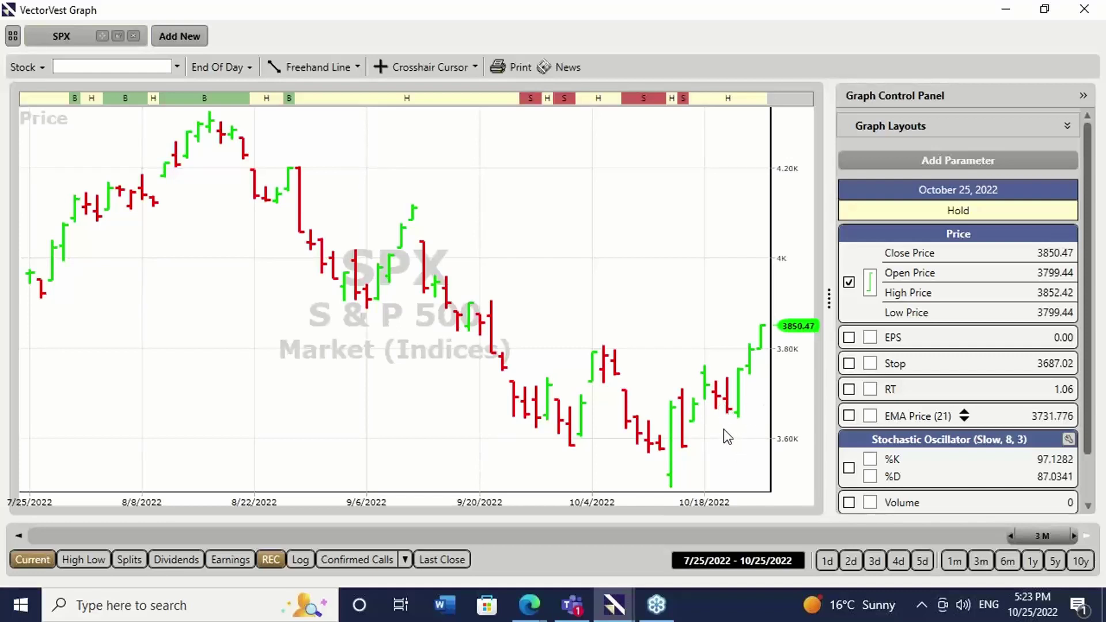
pyautogui.moveTo(764, 359)
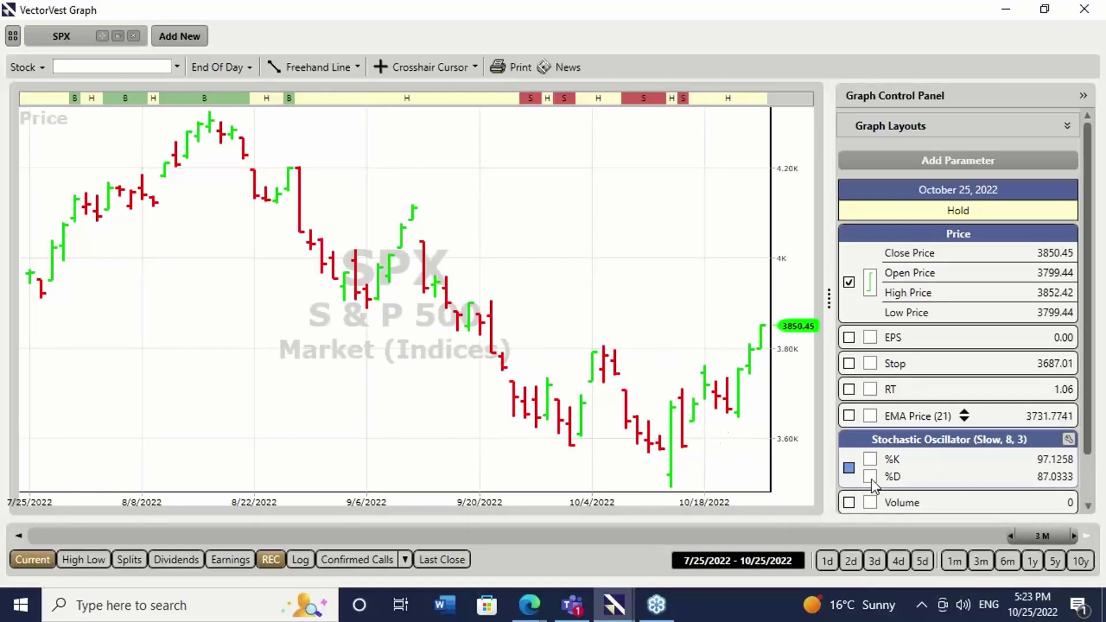
# - Add the Stochastic Oscillator (Slow, 8, 3) pane below the SPX price chart
pyautogui.click(848, 468)
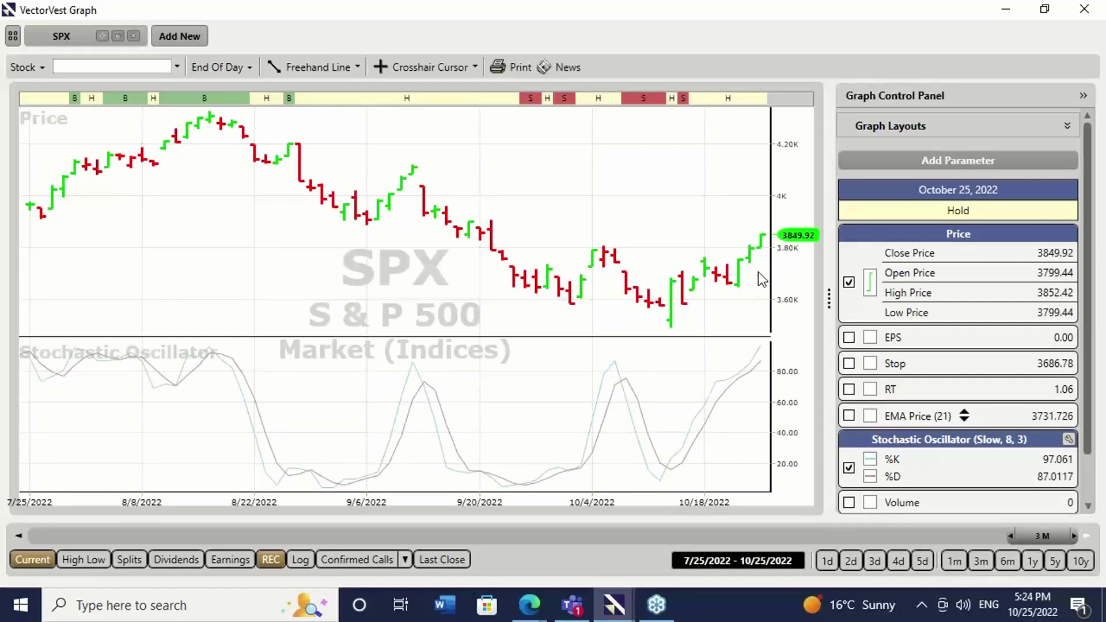
pyautogui.moveTo(762, 246)
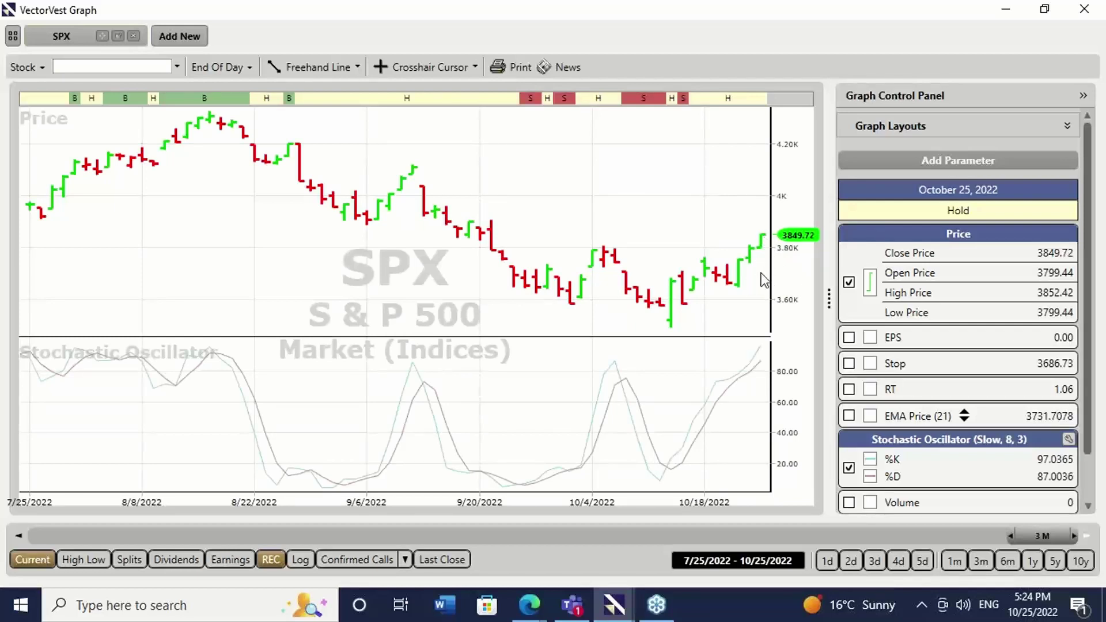
pyautogui.moveTo(747, 266)
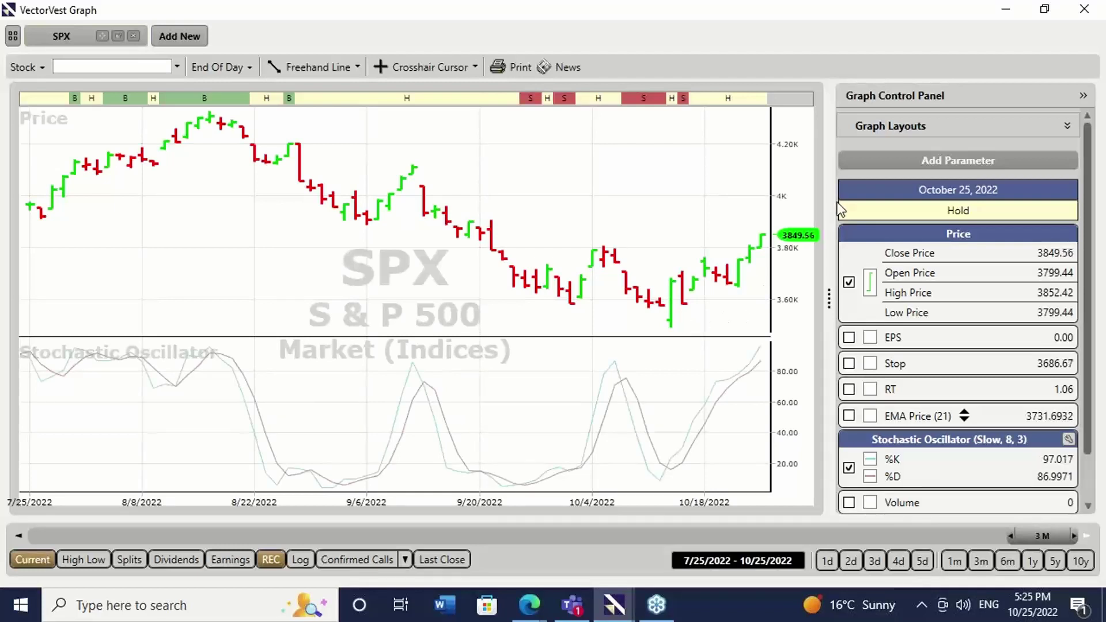
pyautogui.moveTo(681, 306)
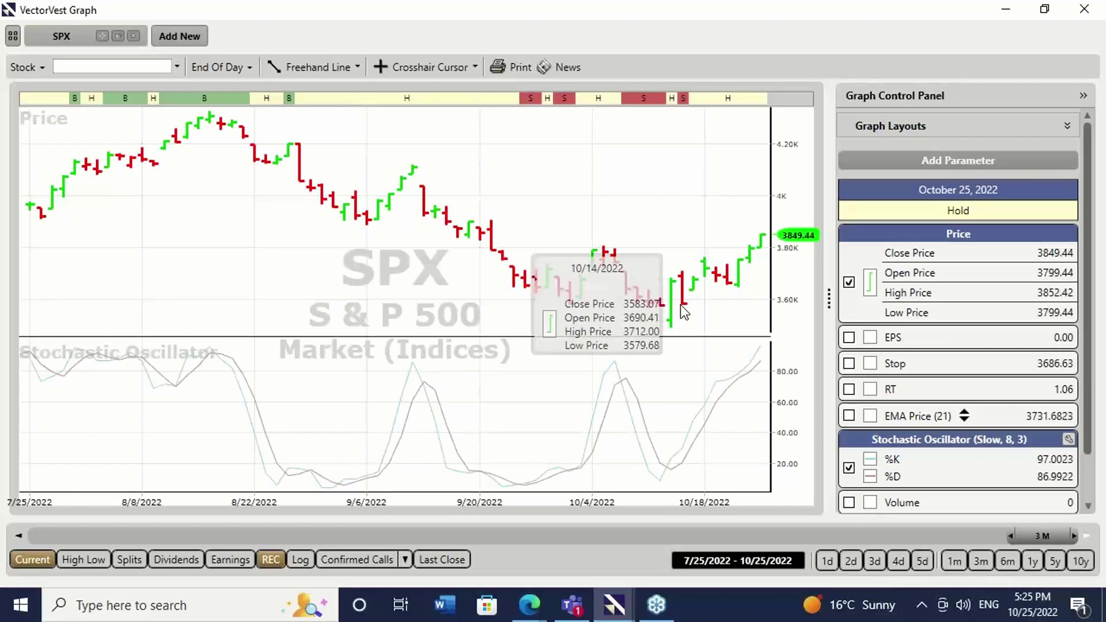